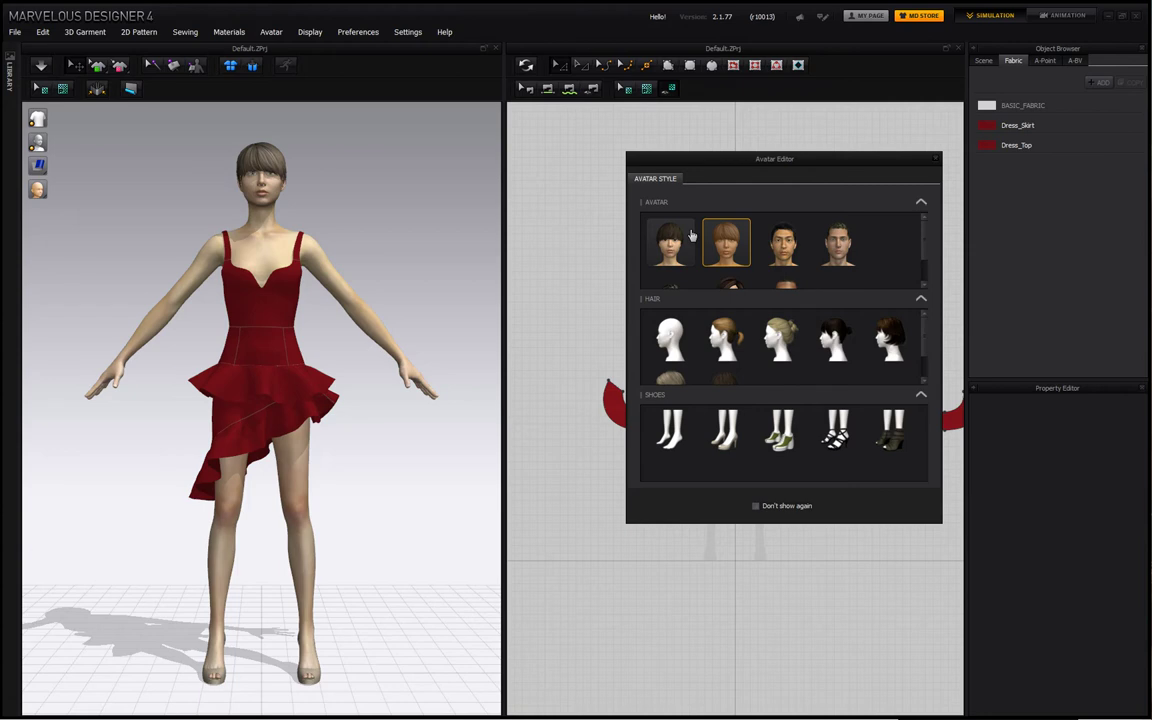
# Step: Close the Avatar Editor, keeping the current female avatar, after viewing the dressed avatar at an angle
pyautogui.moveTo(733, 157); pyautogui.dragTo(719, 153)
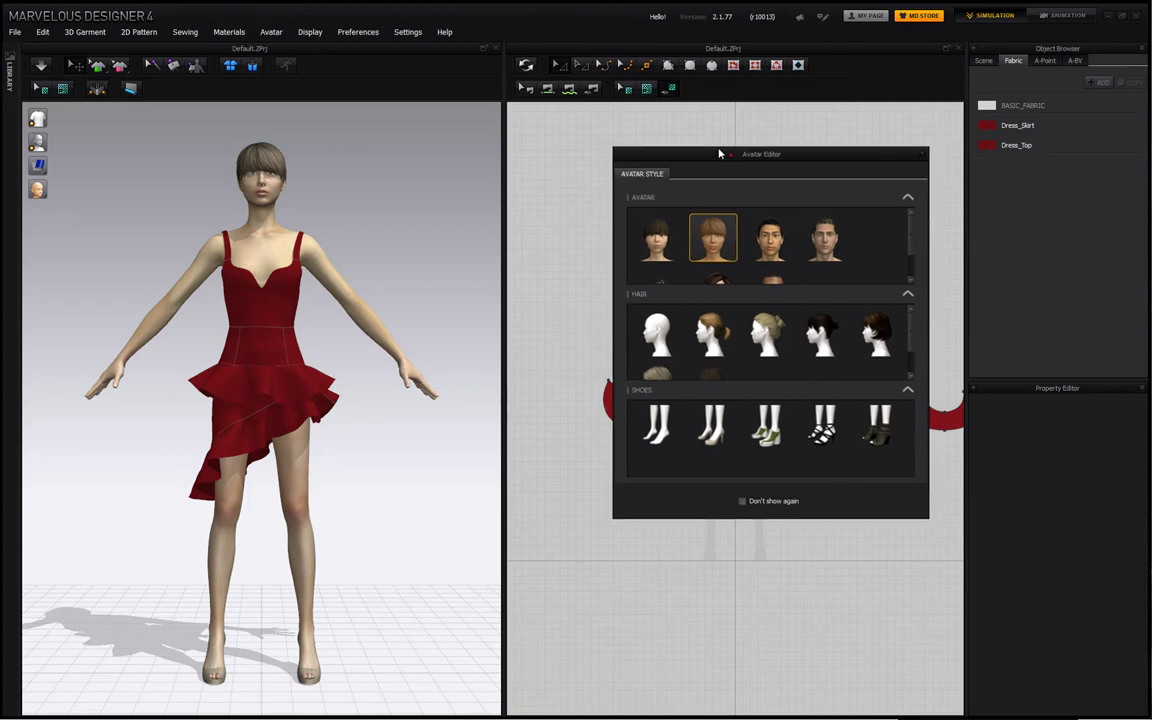
pyautogui.moveTo(432, 267); pyautogui.dragTo(340, 262)
pyautogui.moveTo(470, 258); pyautogui.dragTo(430, 276)
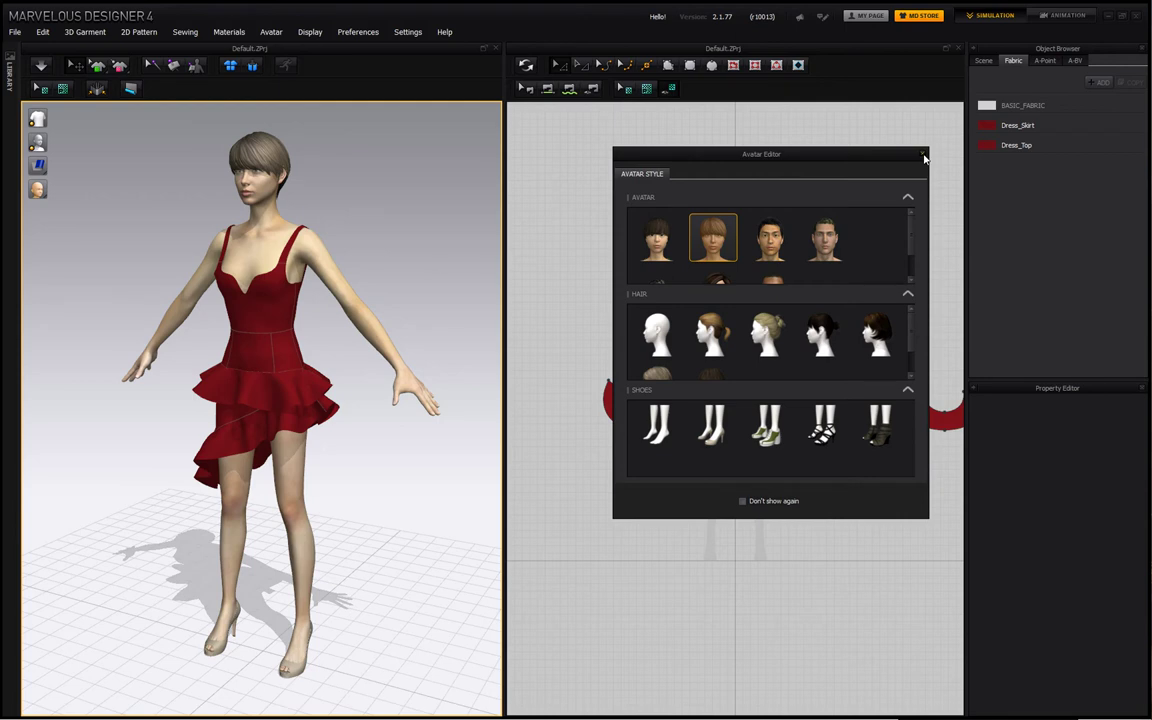
pyautogui.click(923, 155)
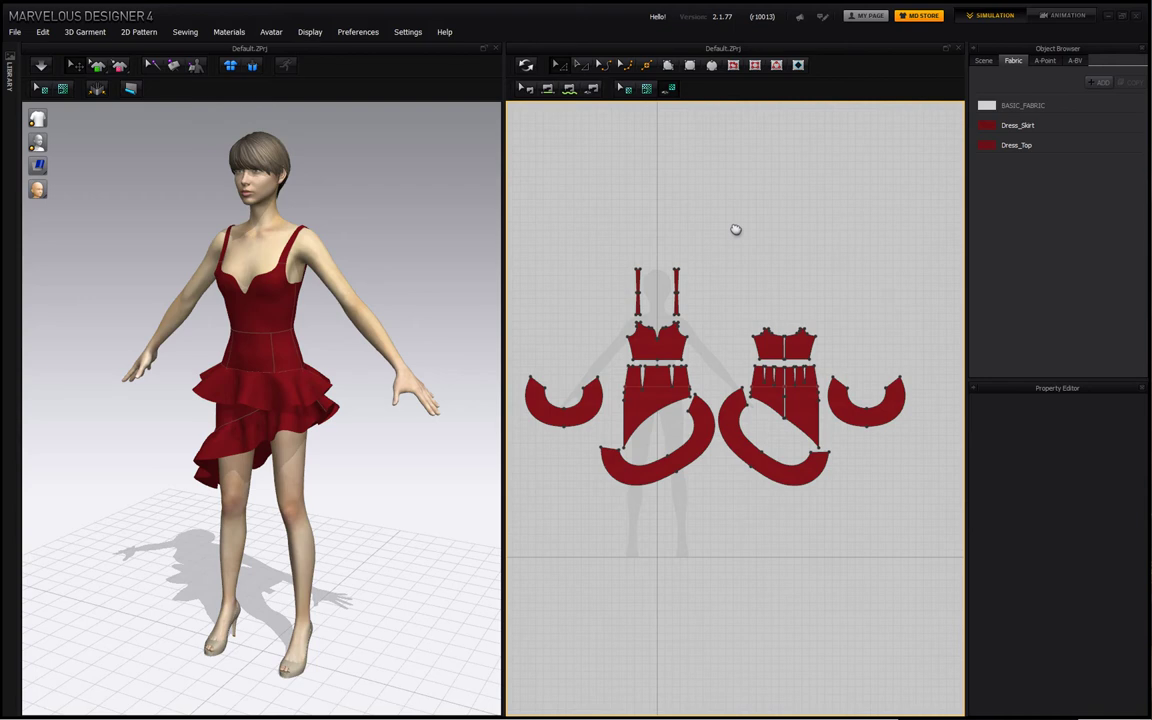
# Step: Examine the dress's 2D pattern pieces, selecting the front top piece to see which part of the garment it forms
pyautogui.scroll(4, 734, 231)
pyautogui.scroll(-8, 734, 231)
pyautogui.moveTo(734, 231); pyautogui.dragTo(746, 273)
pyautogui.scroll(2, 715, 307)
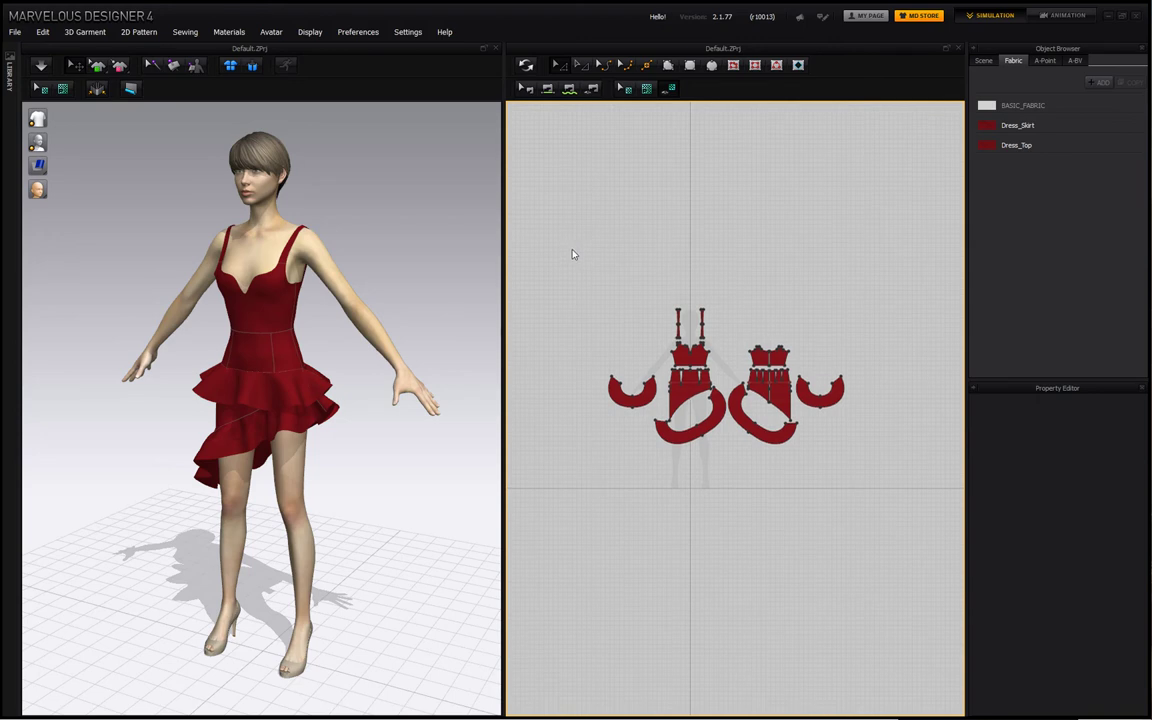
pyautogui.scroll(2, 576, 254)
pyautogui.moveTo(794, 296); pyautogui.dragTo(738, 262)
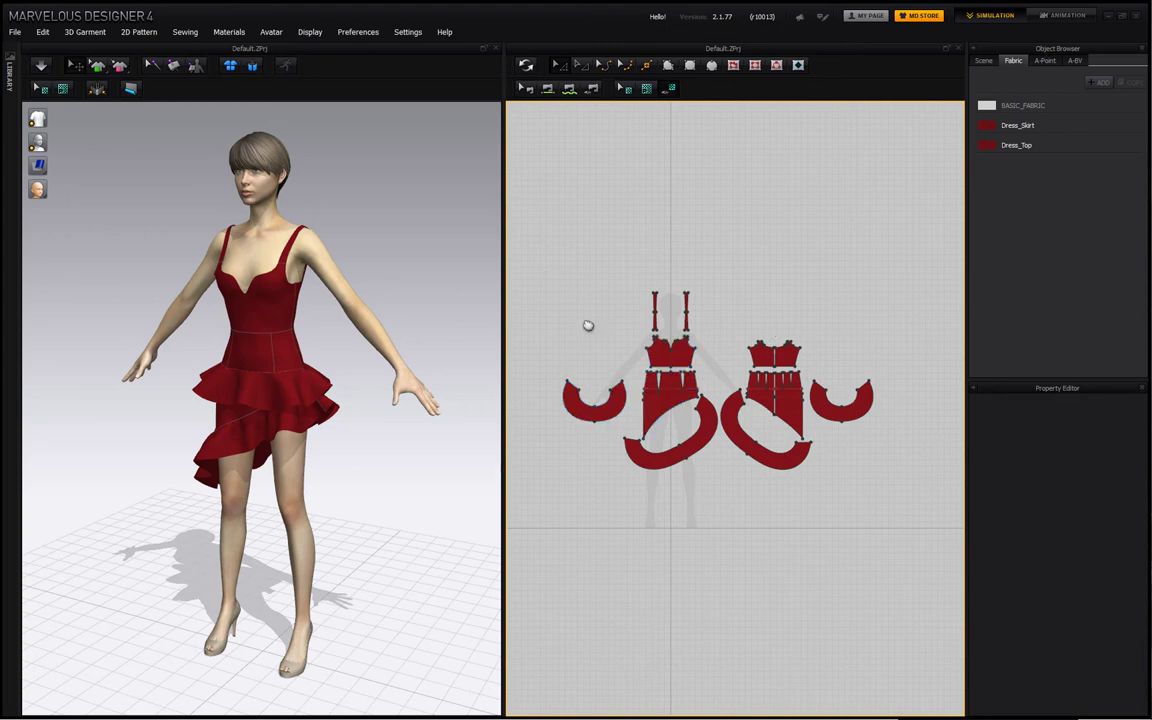
pyautogui.moveTo(588, 325); pyautogui.dragTo(595, 295)
pyautogui.scroll(1, 595, 295)
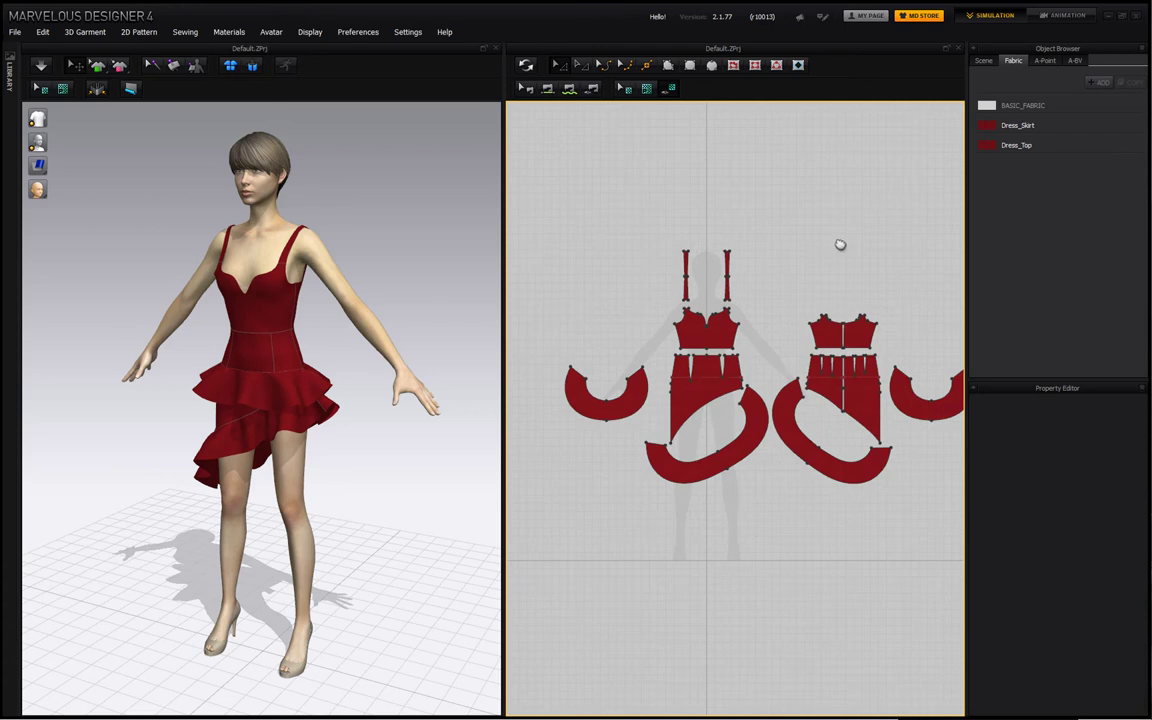
pyautogui.moveTo(838, 247); pyautogui.dragTo(807, 234)
pyautogui.click(692, 319)
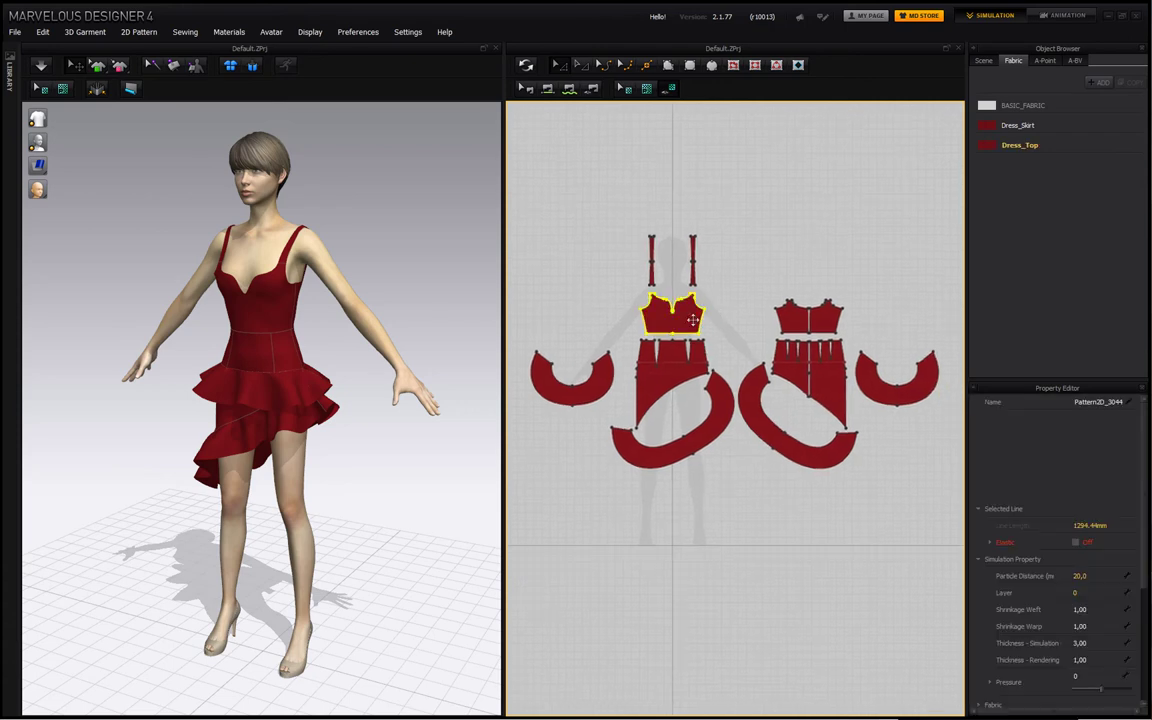
pyautogui.moveTo(809, 259); pyautogui.dragTo(812, 264)
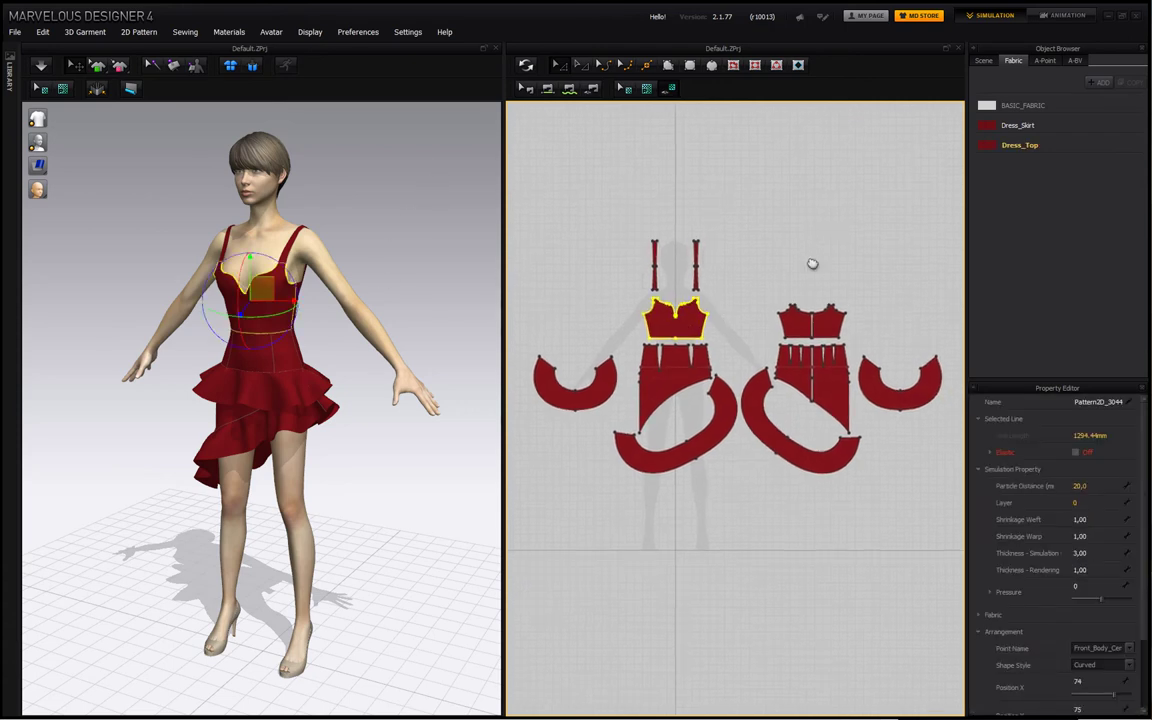
pyautogui.moveTo(727, 317); pyautogui.dragTo(759, 292)
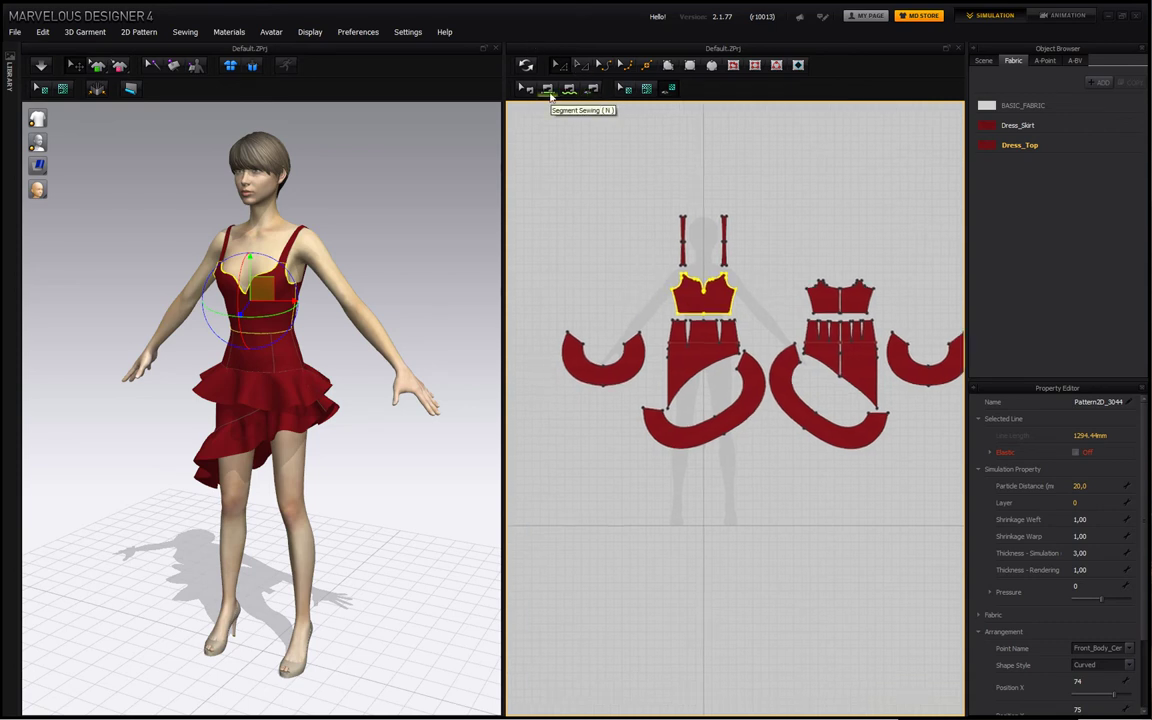
pyautogui.moveTo(729, 214); pyautogui.dragTo(692, 229)
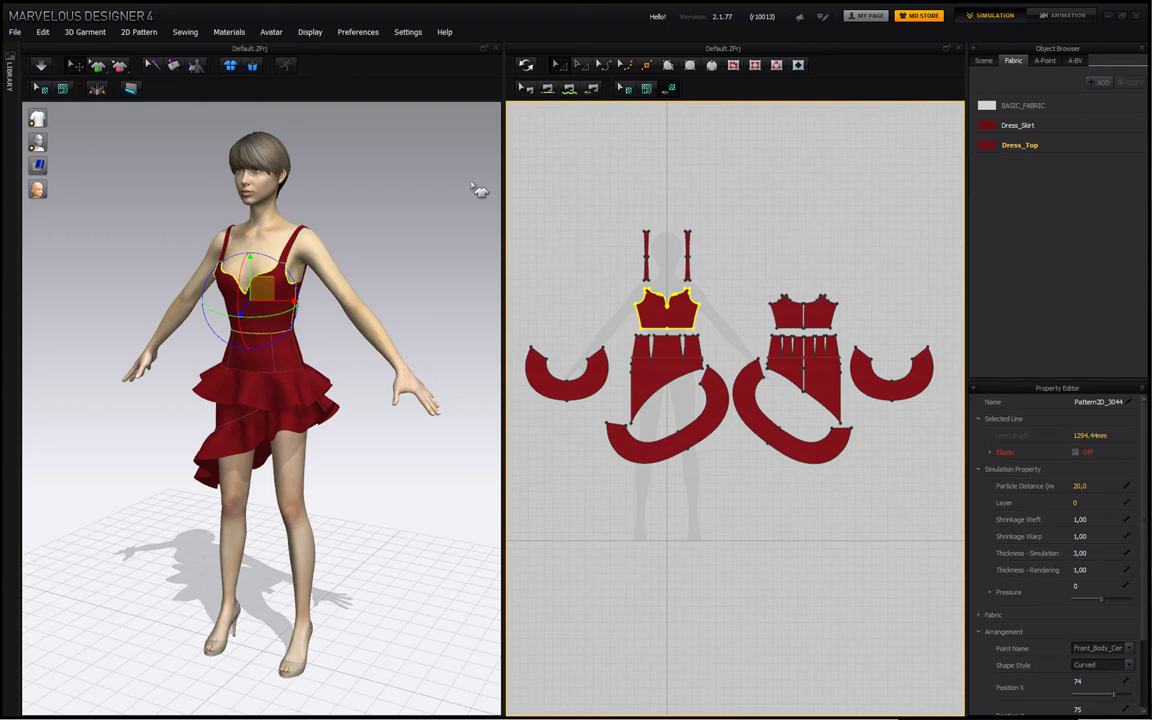
# Step: Undo a trial reset to the flat 2D arrangement and reset the dress pieces to their 3D arrangement around the avatar
pyautogui.click(199, 64)
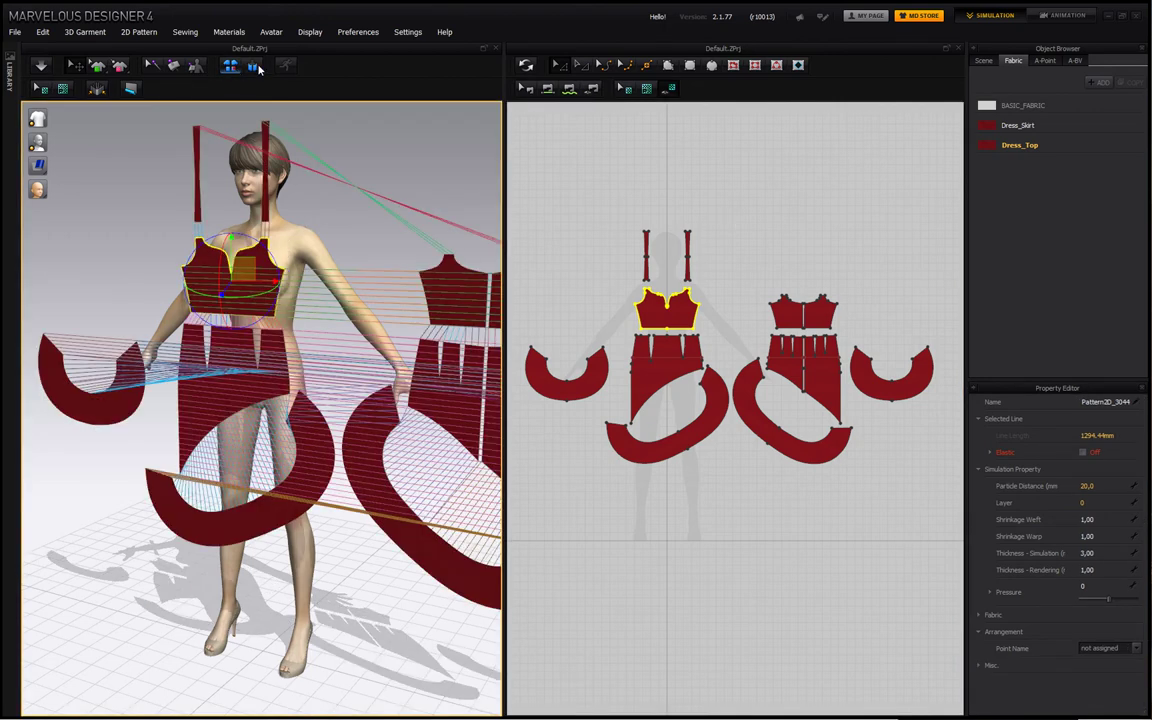
pyautogui.hotkey('ctrl', 'z')
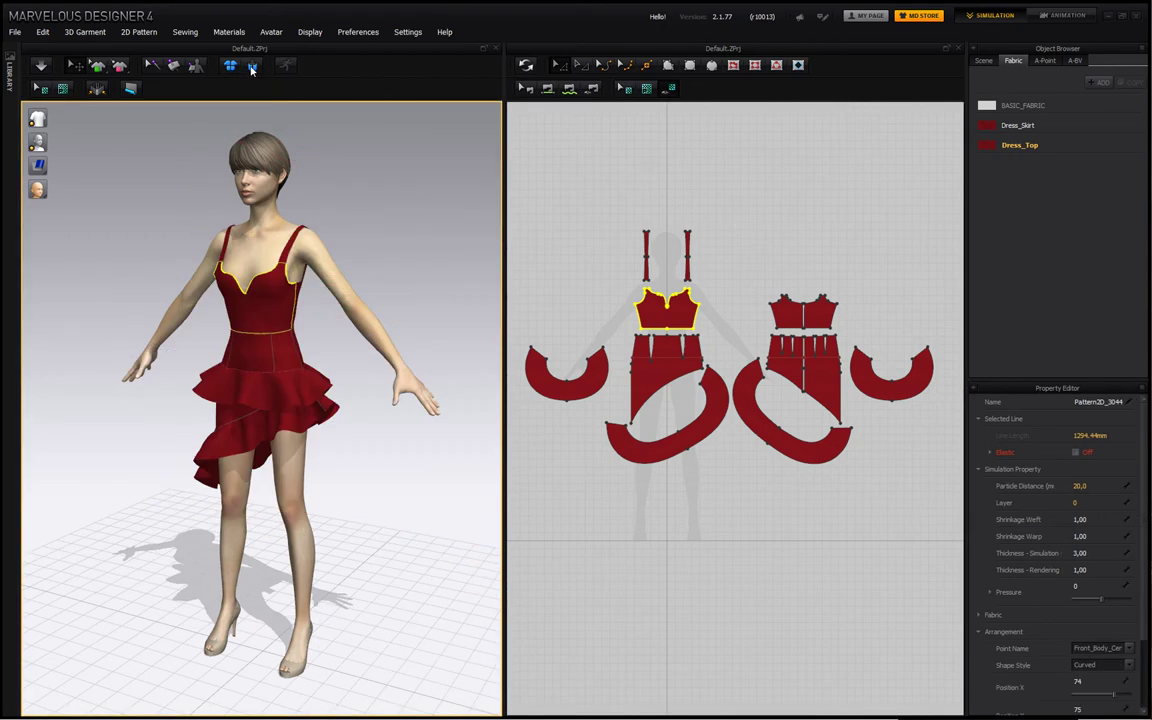
pyautogui.click(252, 68)
pyautogui.moveTo(452, 226); pyautogui.dragTo(620, 260)
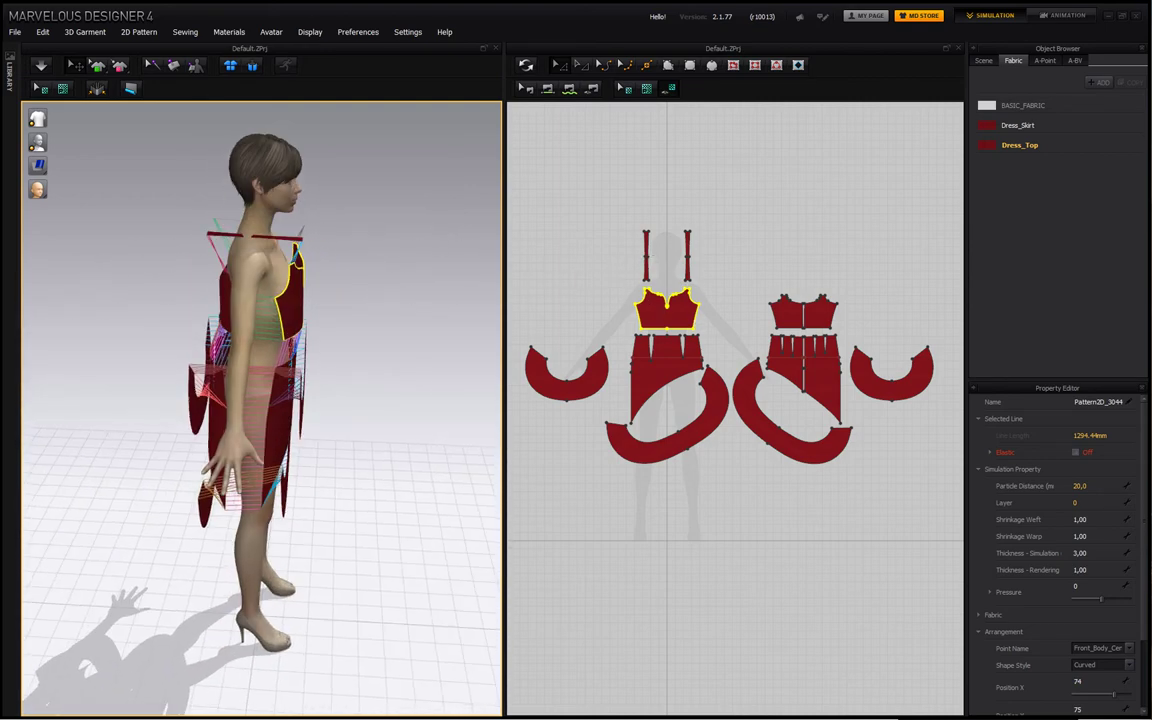
pyautogui.moveTo(412, 304); pyautogui.dragTo(473, 284)
pyautogui.moveTo(300, 127); pyautogui.dragTo(388, 178)
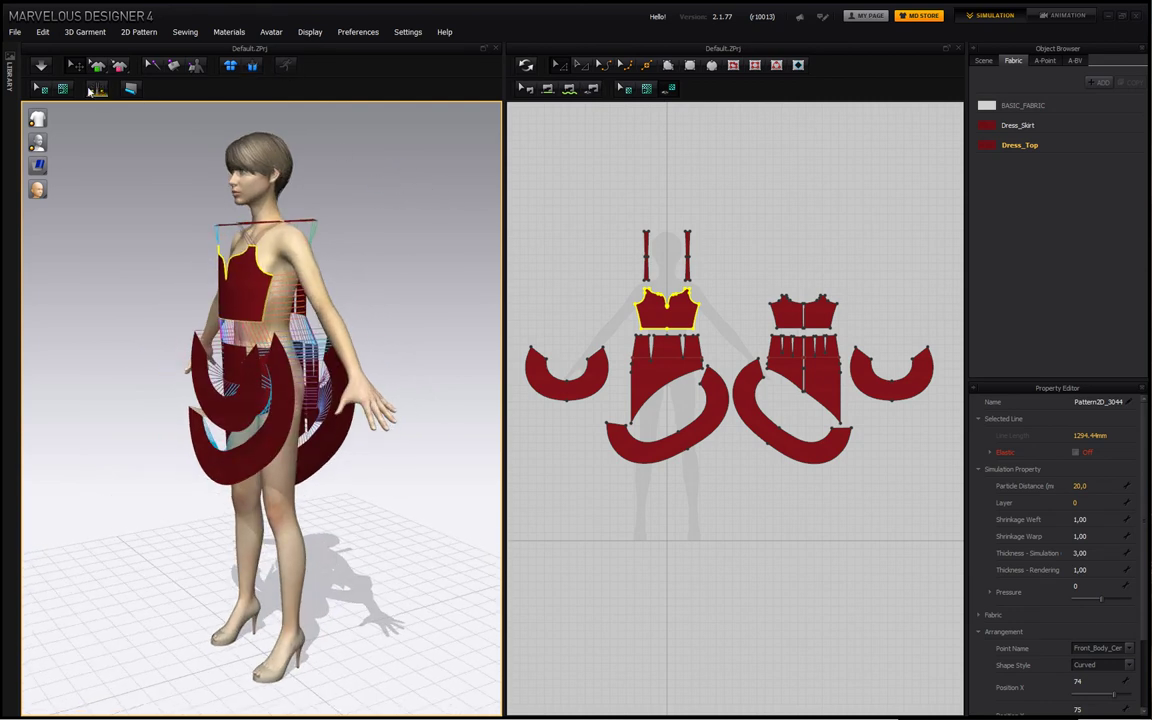
# Step: Run the simulation until the dress drapes on the avatar, and stop it
pyautogui.press('space')
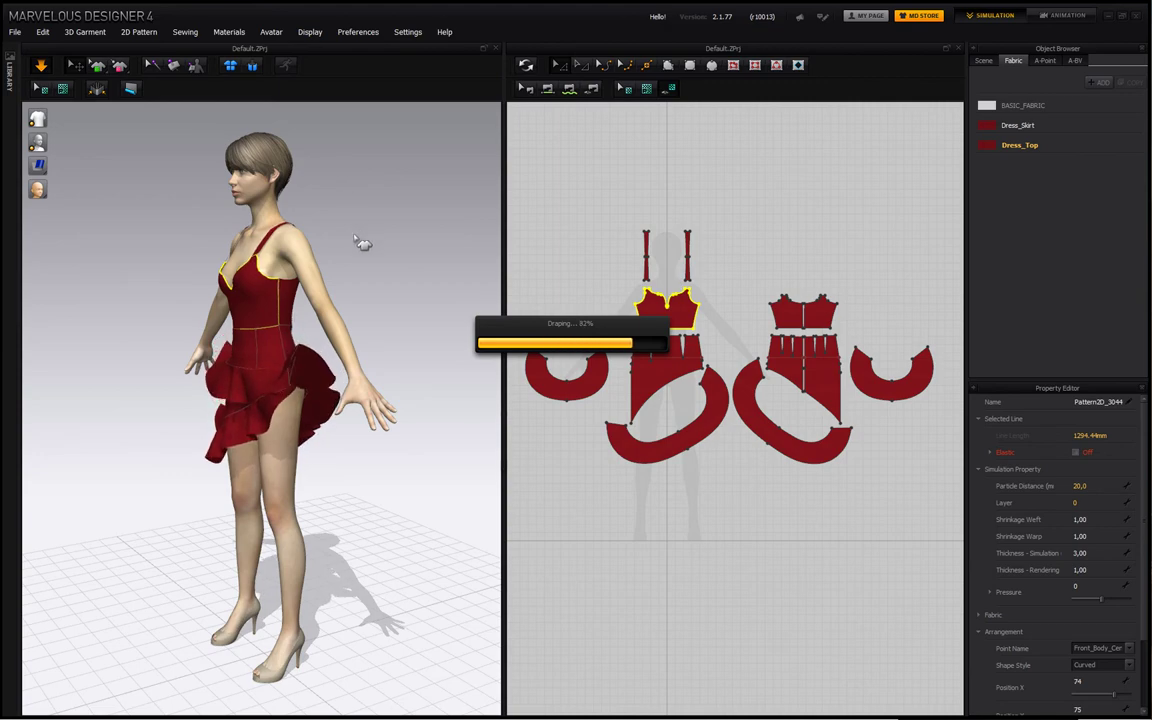
pyautogui.moveTo(356, 240); pyautogui.dragTo(452, 244)
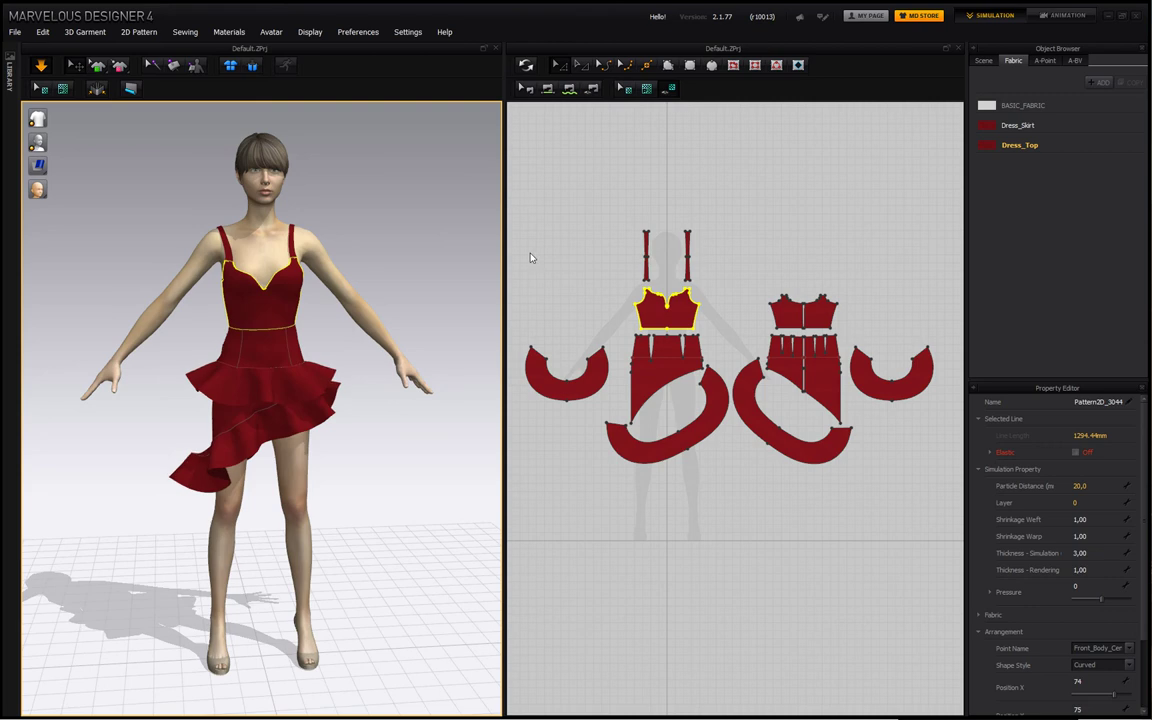
pyautogui.press('space')
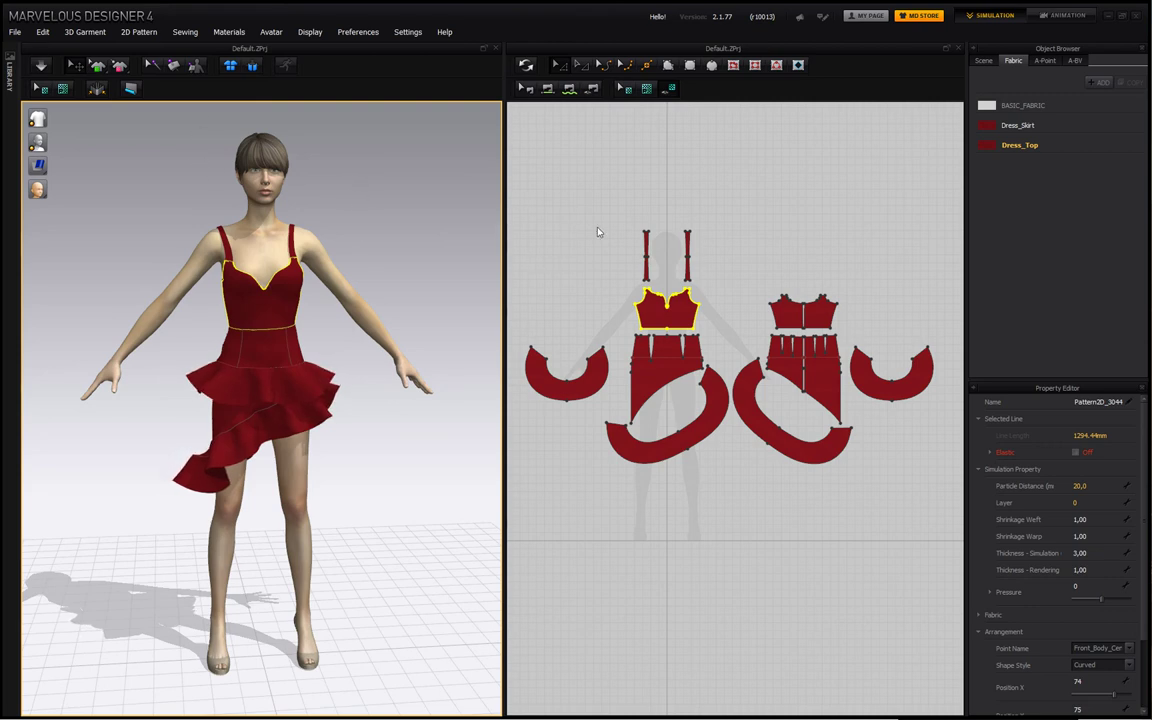
# Step: Examine the 2D pattern layout and the draped dress on the avatar from several angles
pyautogui.scroll(5, 620, 222)
pyautogui.scroll(-6, 620, 224)
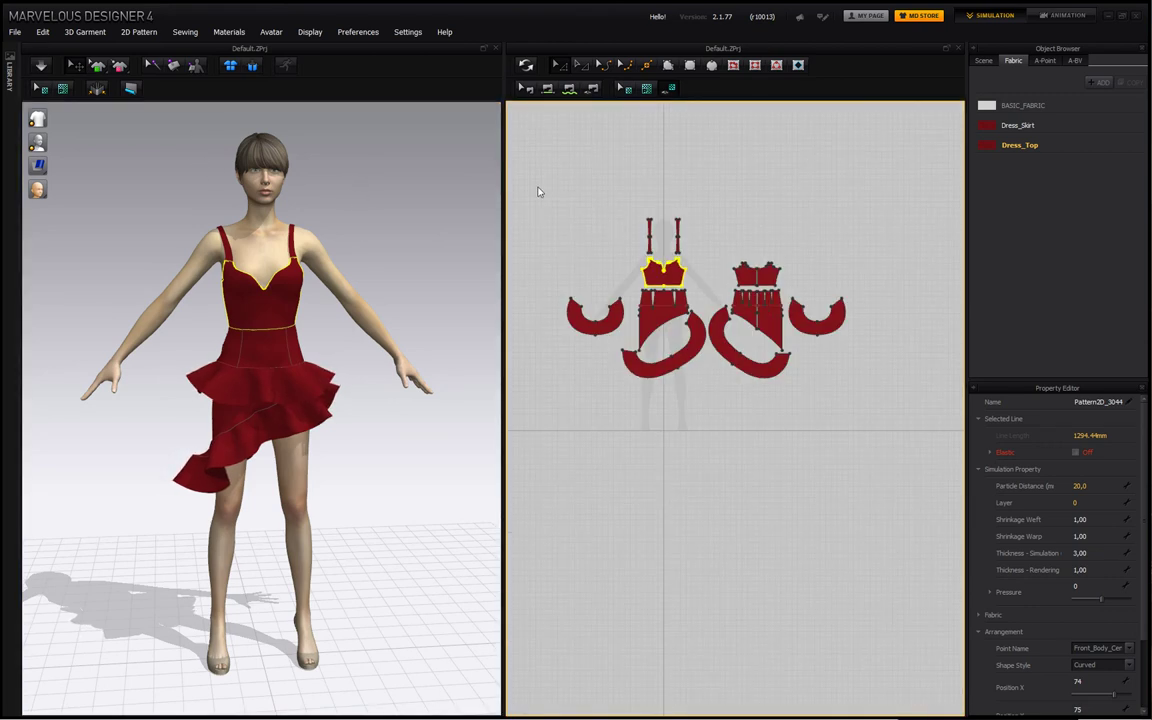
pyautogui.moveTo(457, 294); pyautogui.dragTo(313, 337)
pyautogui.scroll(1, 304, 330)
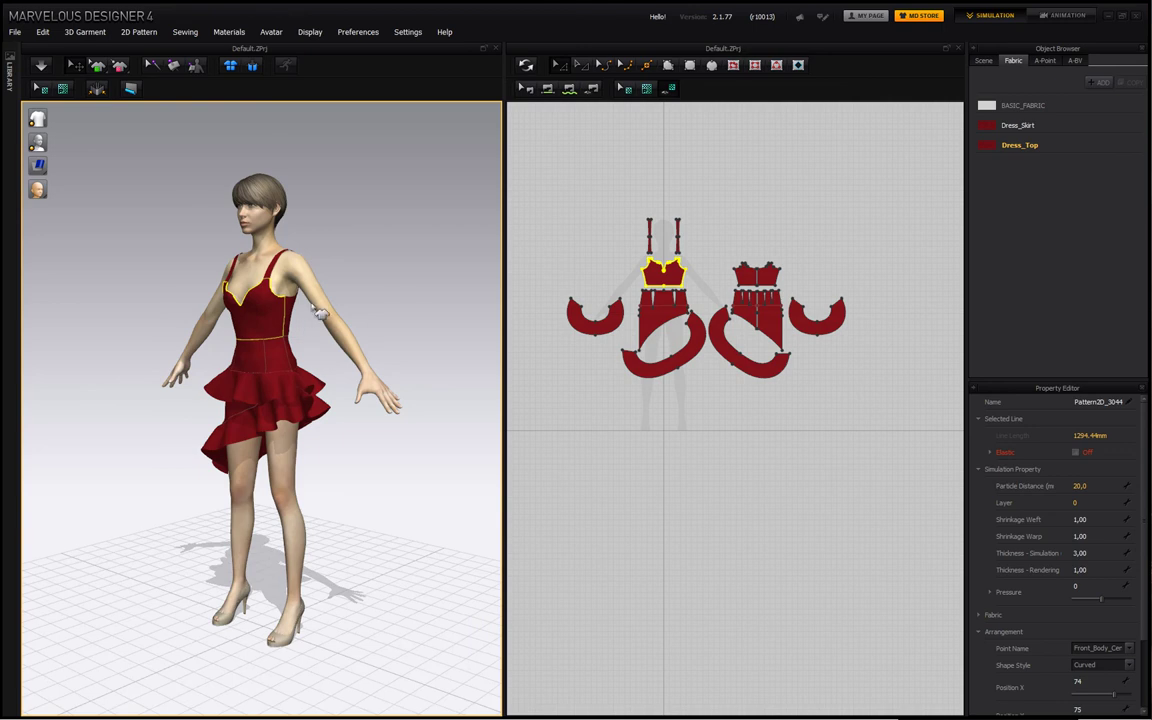
pyautogui.moveTo(347, 283); pyautogui.dragTo(370, 288)
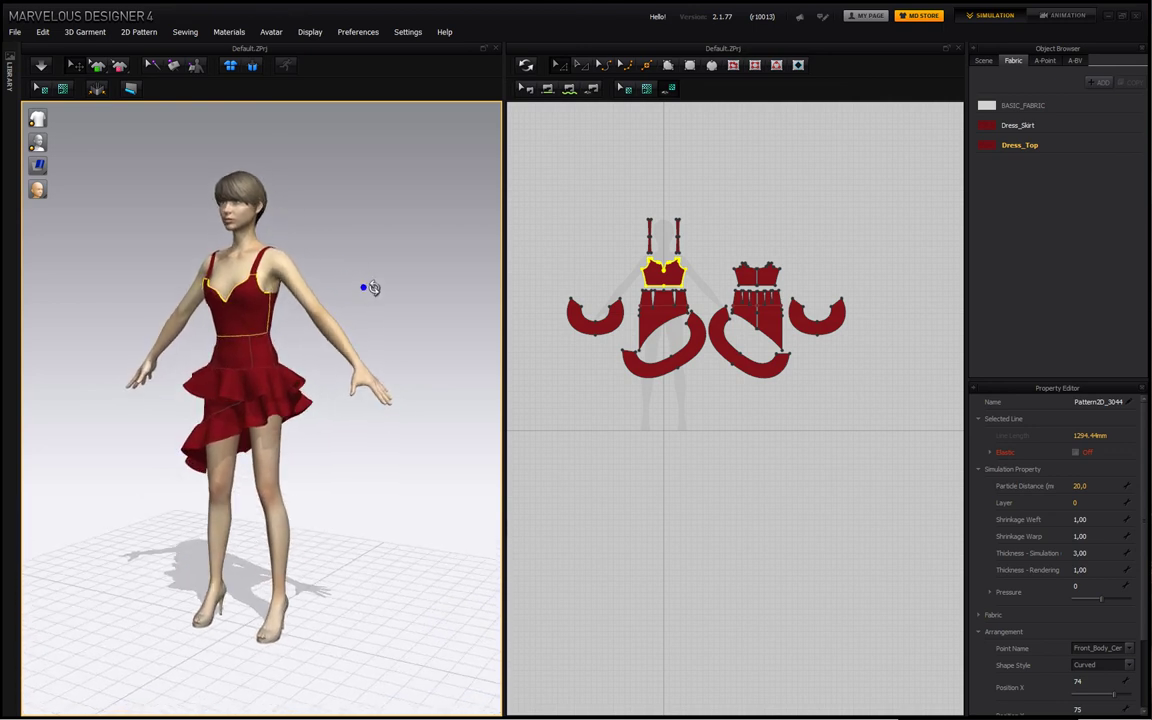
pyautogui.moveTo(344, 218); pyautogui.dragTo(360, 256)
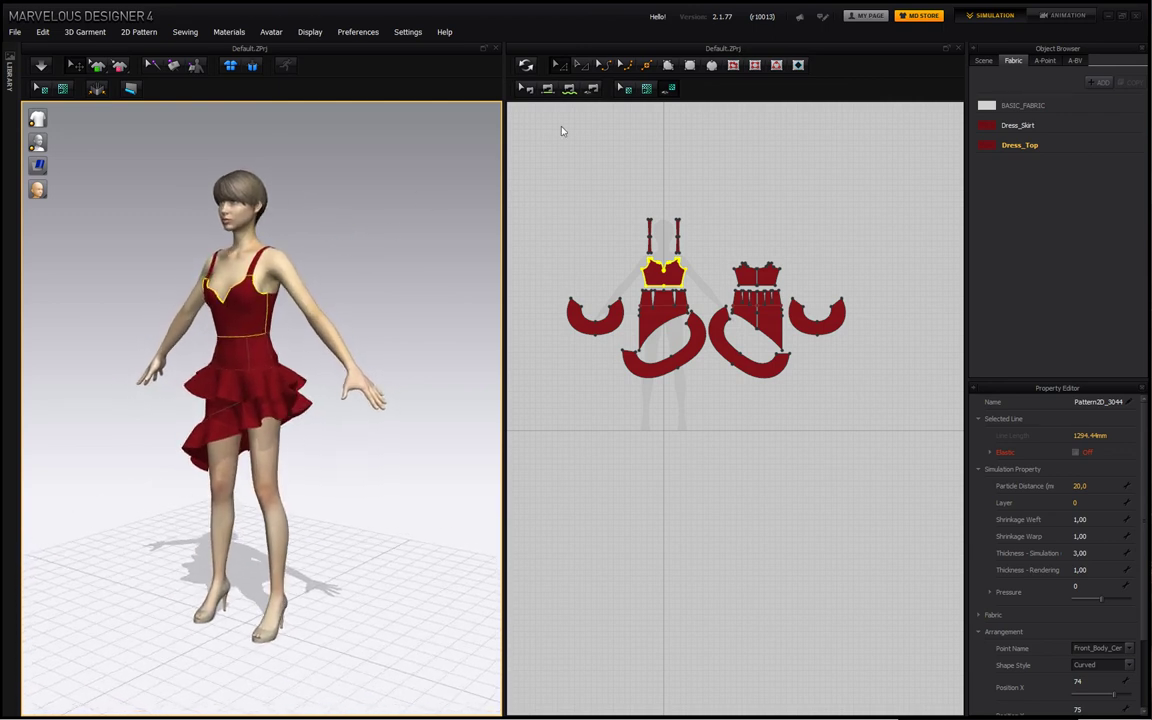
pyautogui.moveTo(410, 196); pyautogui.dragTo(406, 206)
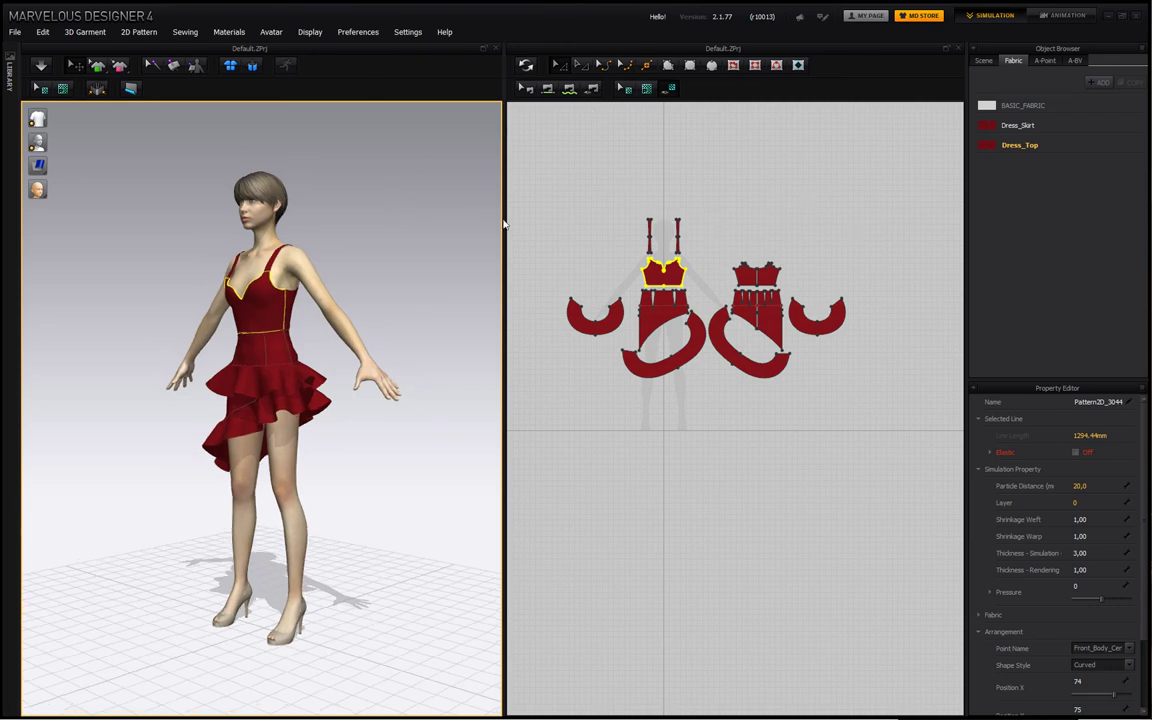
pyautogui.moveTo(345, 216)
pyautogui.mouseDown()
pyautogui.moveTo(366, 241)
pyautogui.moveTo(352, 237)
pyautogui.mouseUp()
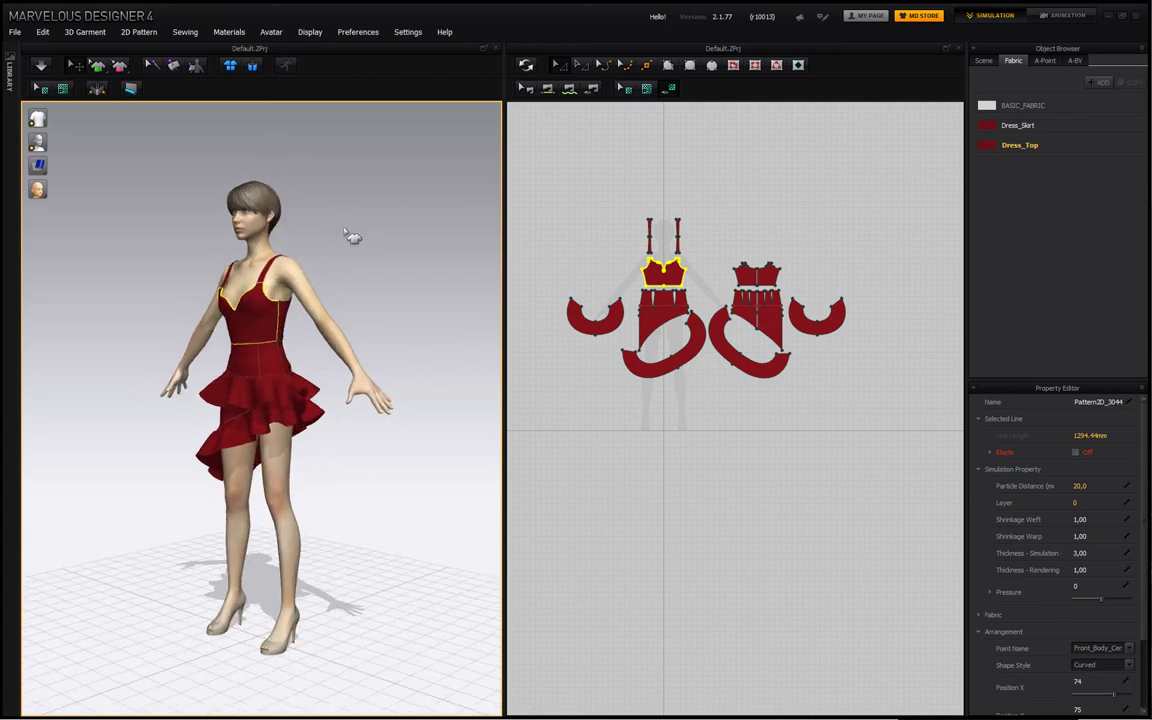
# Step: Switch to the web browser and view the preview images of the Marvelous Robot Bagging Tut on Gumroad
pyautogui.click(1108, 18)
pyautogui.click(637, 7)
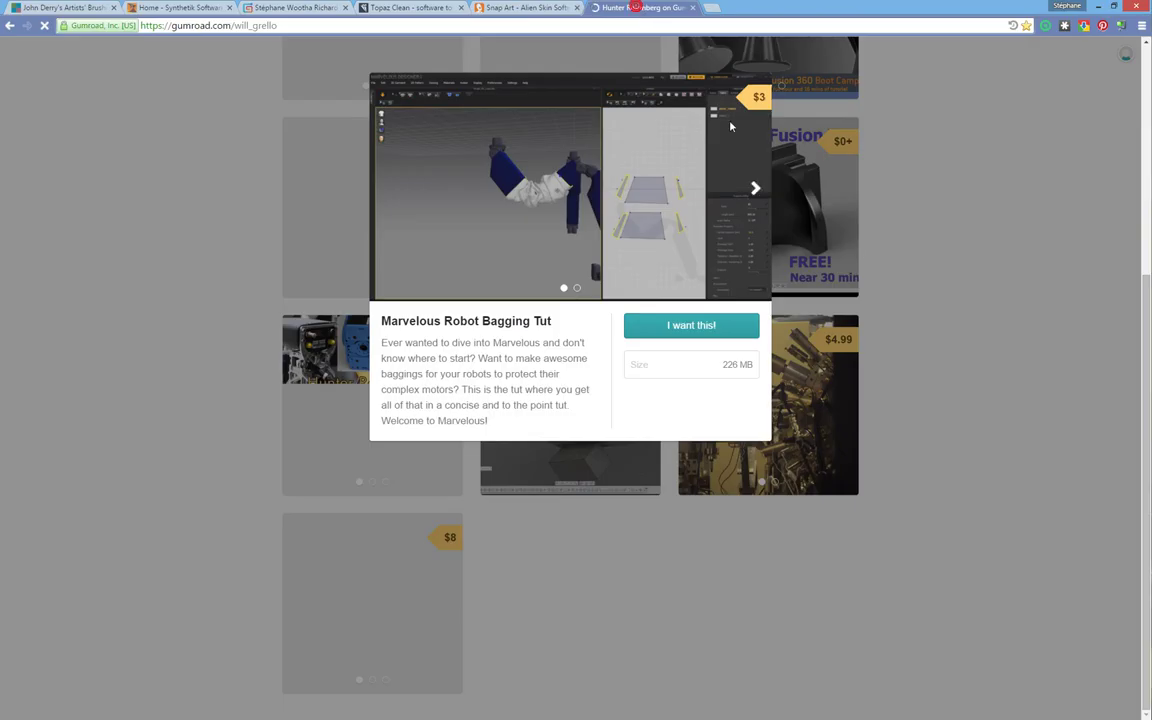
pyautogui.moveTo(1144, 389); pyautogui.dragTo(1143, 366)
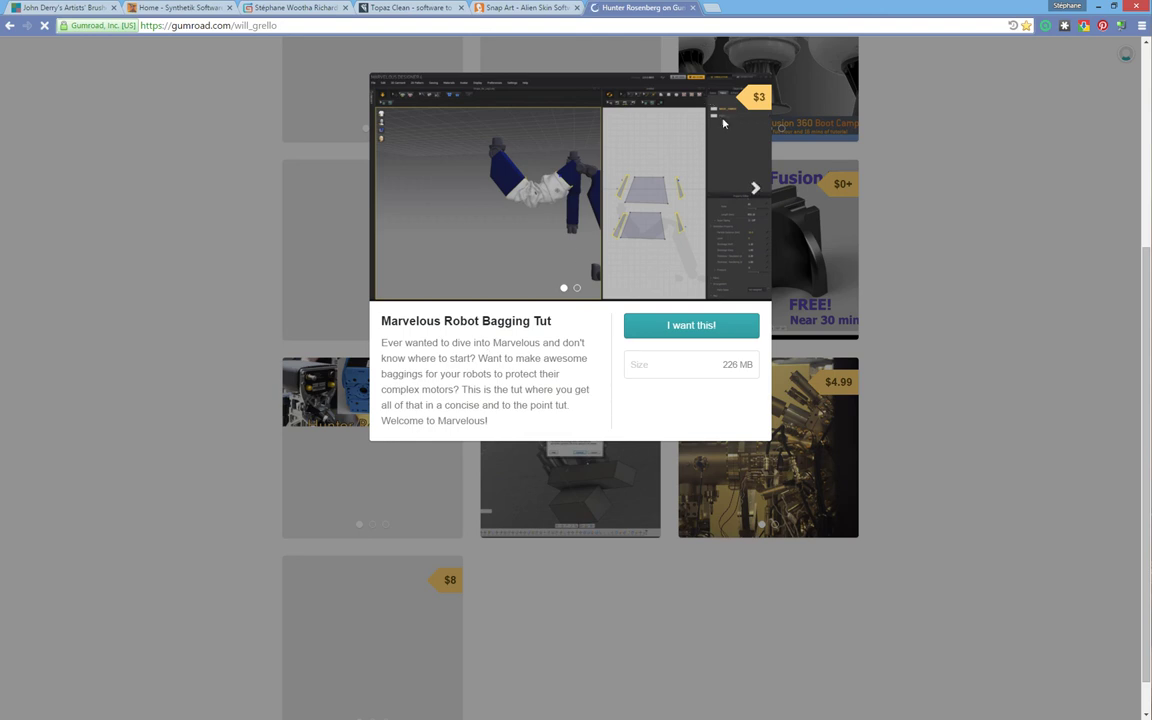
pyautogui.click(762, 194)
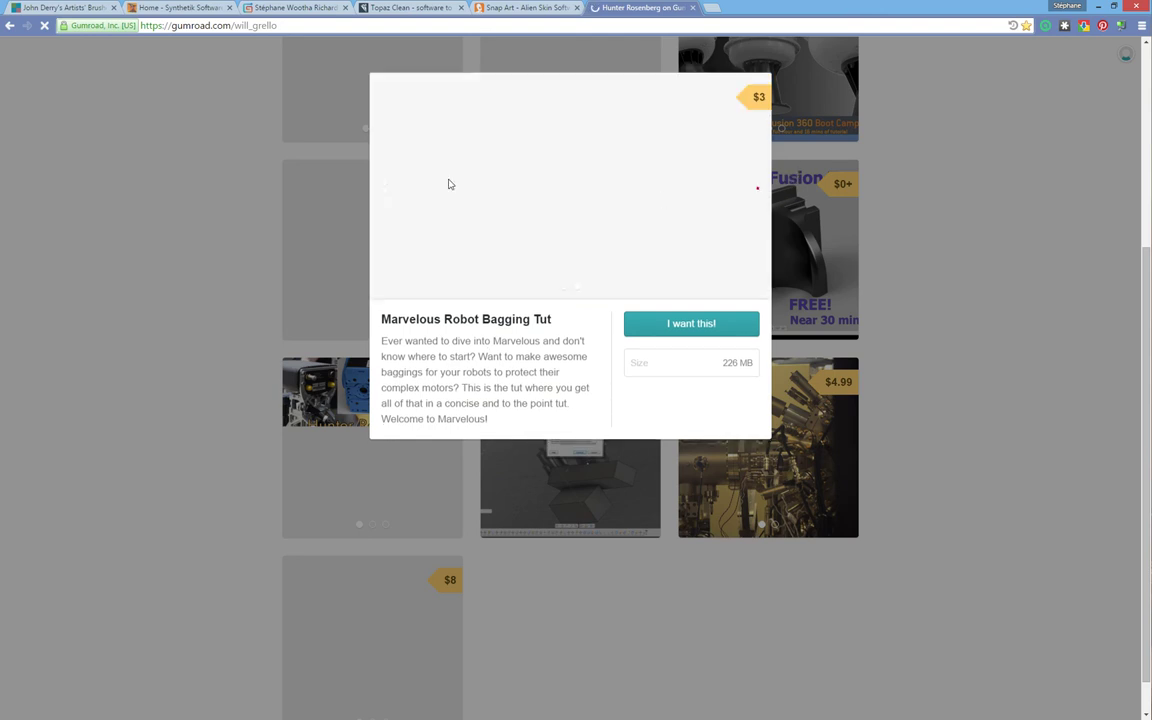
pyautogui.click(385, 195)
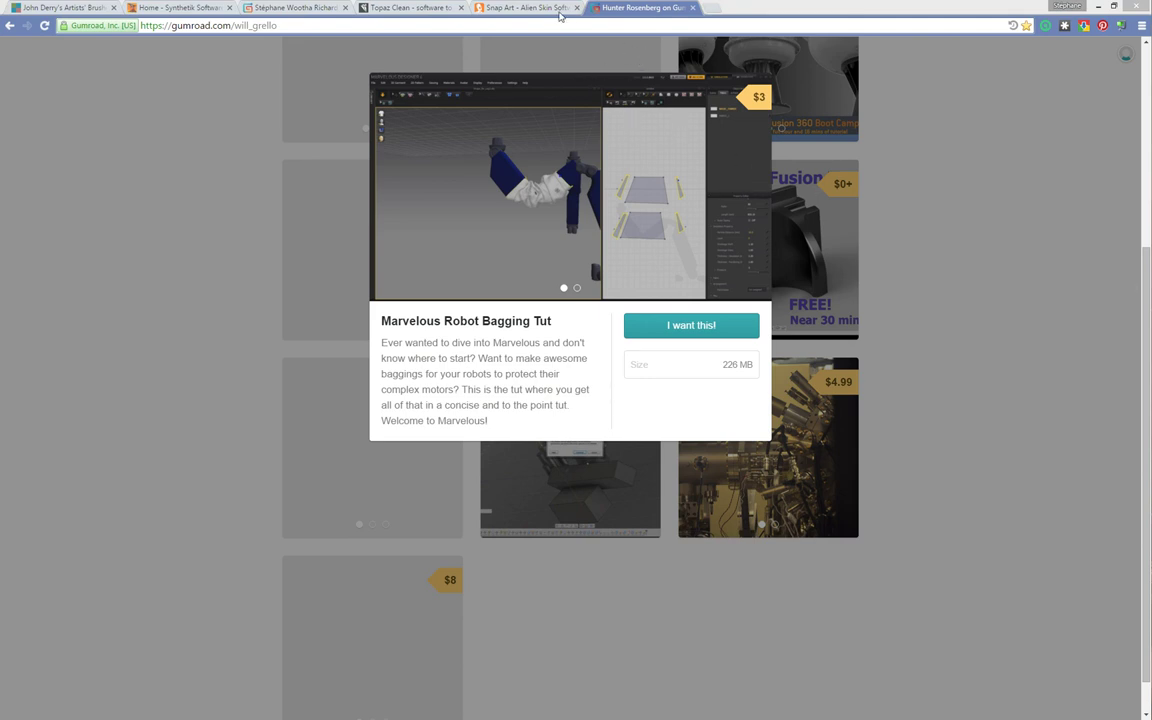
# Step: Look through the open Snap Art, Topaz Clean, Synthetik and artists' brushes pages, ending on the Gumroad page for Tutorial 001
pyautogui.click(520, 7)
pyautogui.click(400, 7)
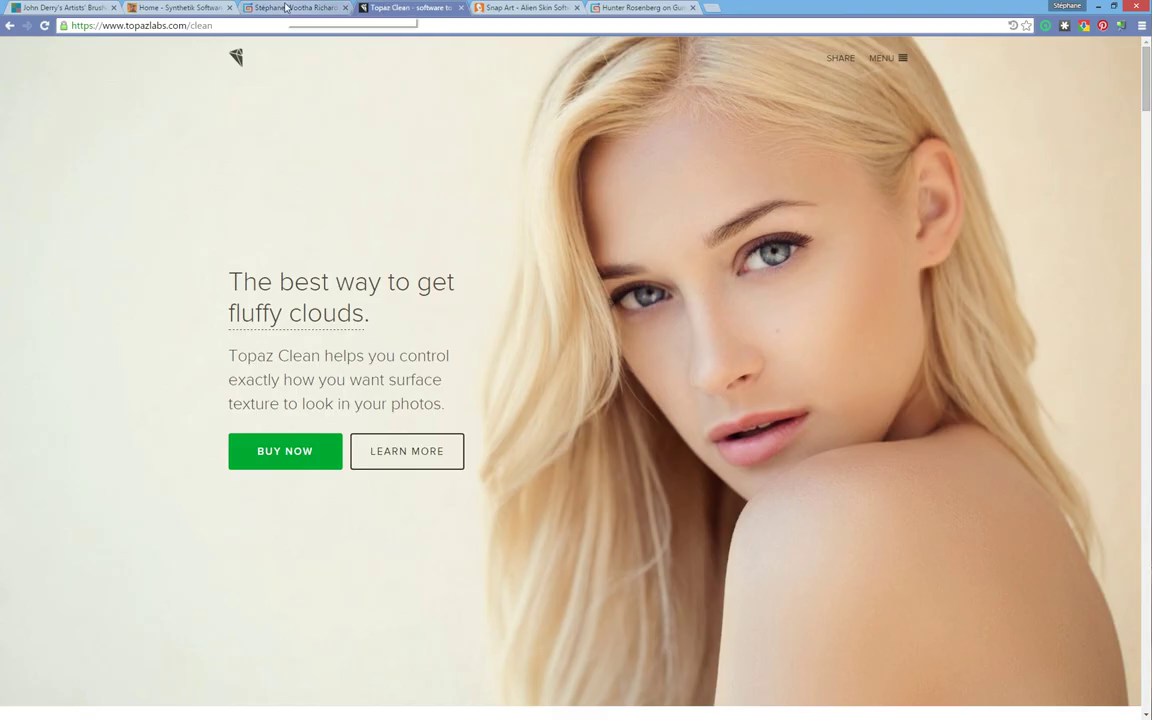
pyautogui.click(287, 8)
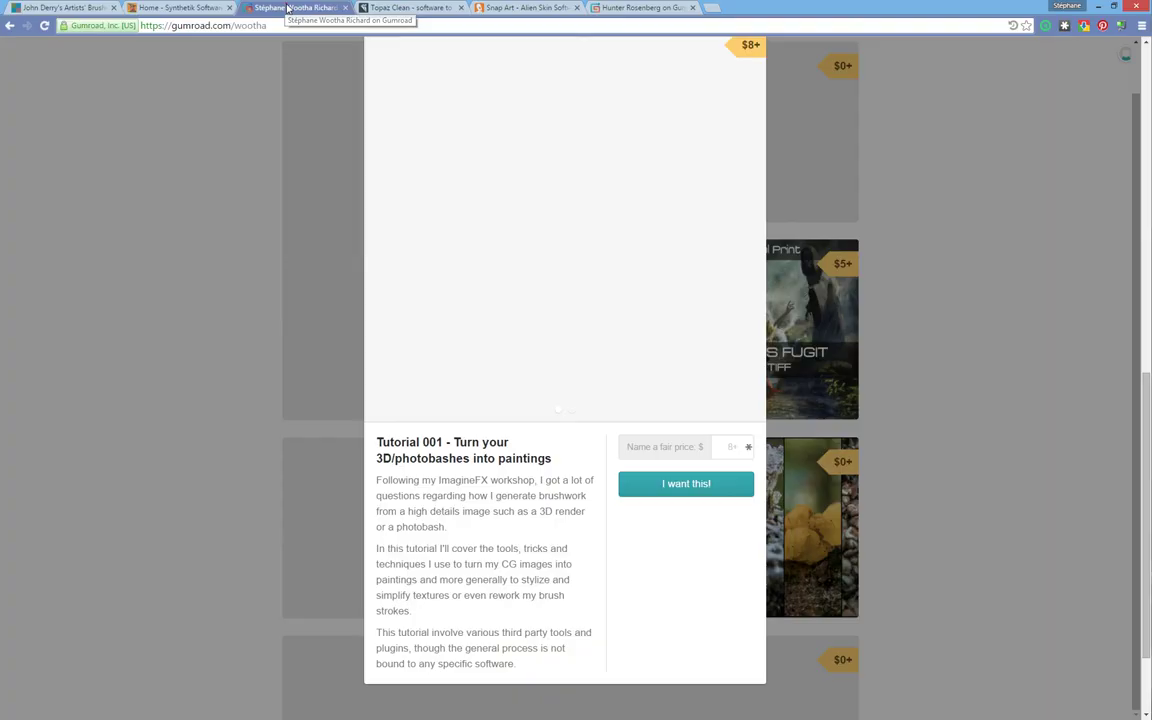
pyautogui.click(172, 7)
pyautogui.click(57, 8)
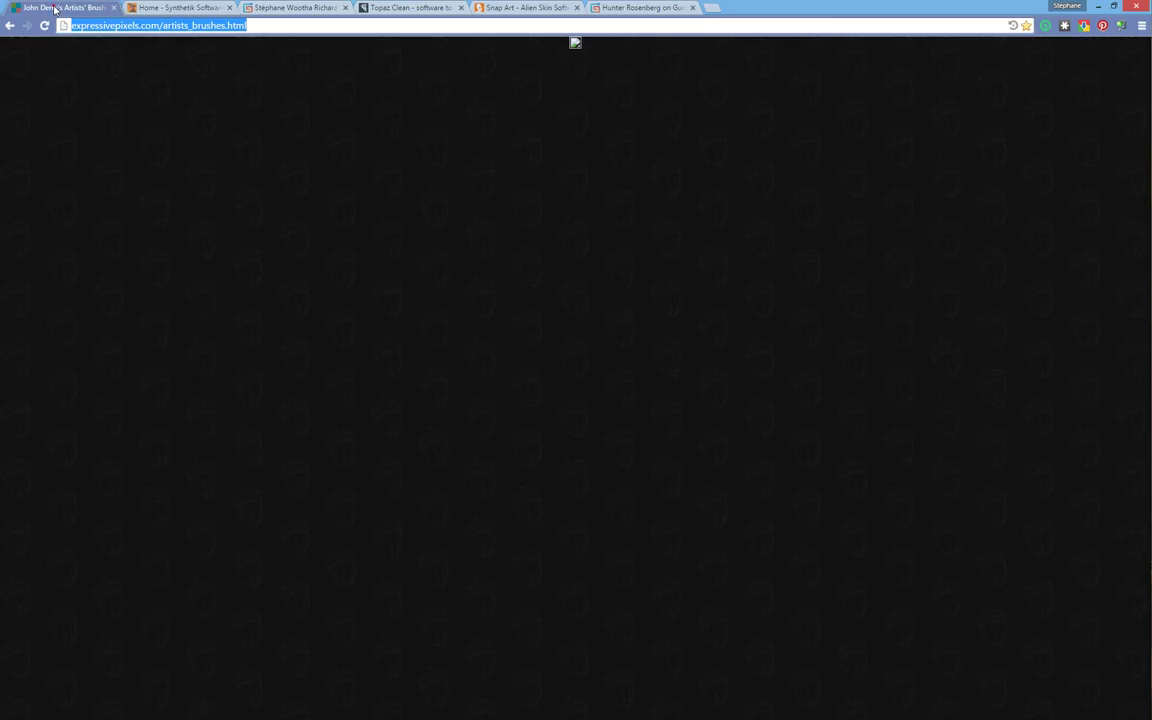
pyautogui.click(165, 8)
pyautogui.click(280, 9)
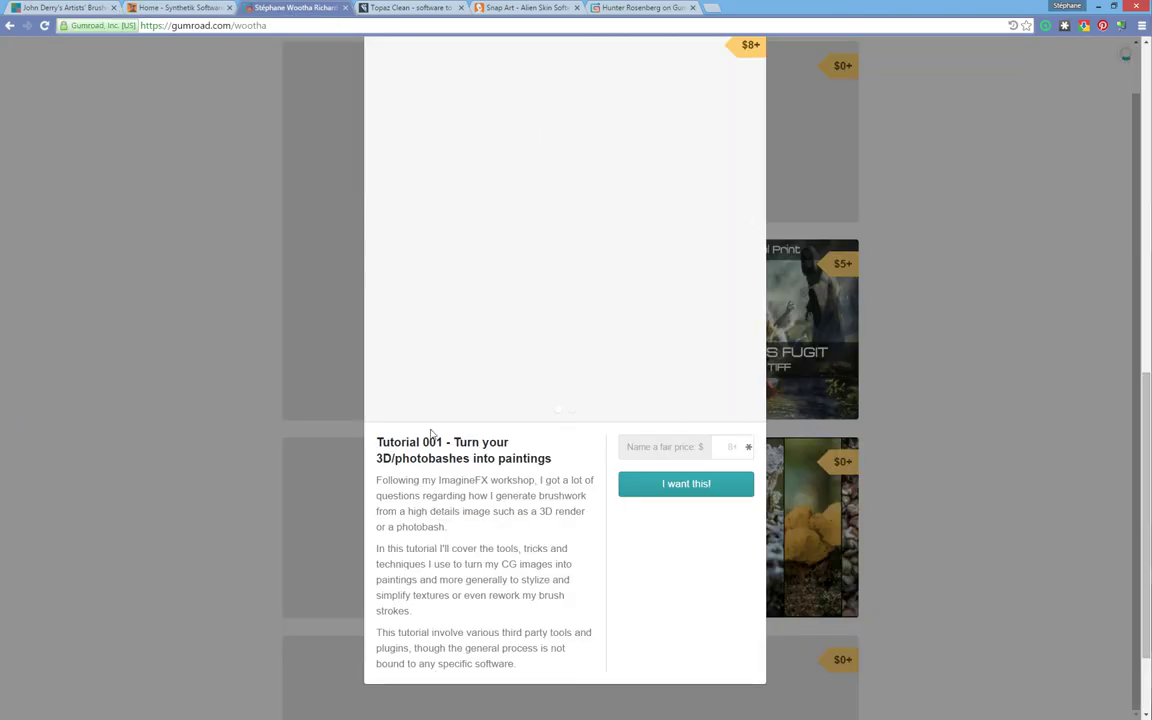
# Step: Highlight the title "Tutorial 001 - Turn your 3D/photobashes into paintings" for reading, and clear the selection
pyautogui.moveTo(383, 447); pyautogui.dragTo(576, 463)
pyautogui.click(566, 462)
pyautogui.moveTo(381, 446); pyautogui.dragTo(530, 454)
pyautogui.click(410, 456)
pyautogui.moveTo(381, 447); pyautogui.dragTo(581, 455)
pyautogui.click(556, 460)
pyautogui.moveTo(505, 463); pyautogui.dragTo(565, 463)
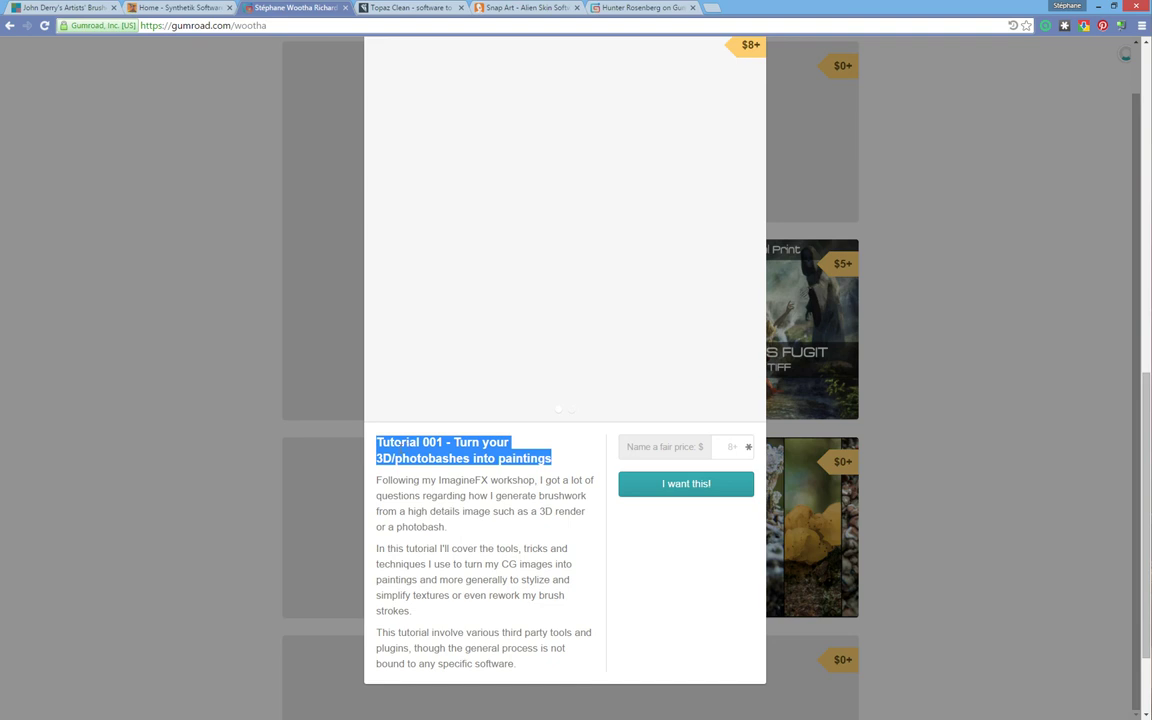
pyautogui.click(381, 445)
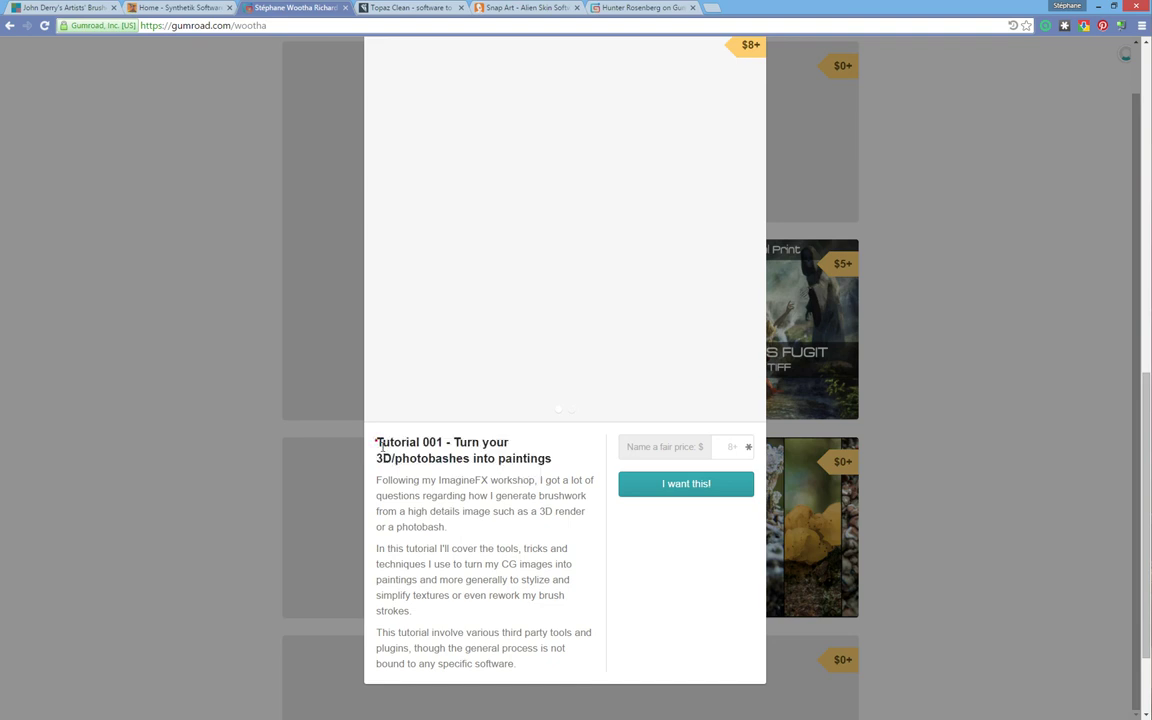